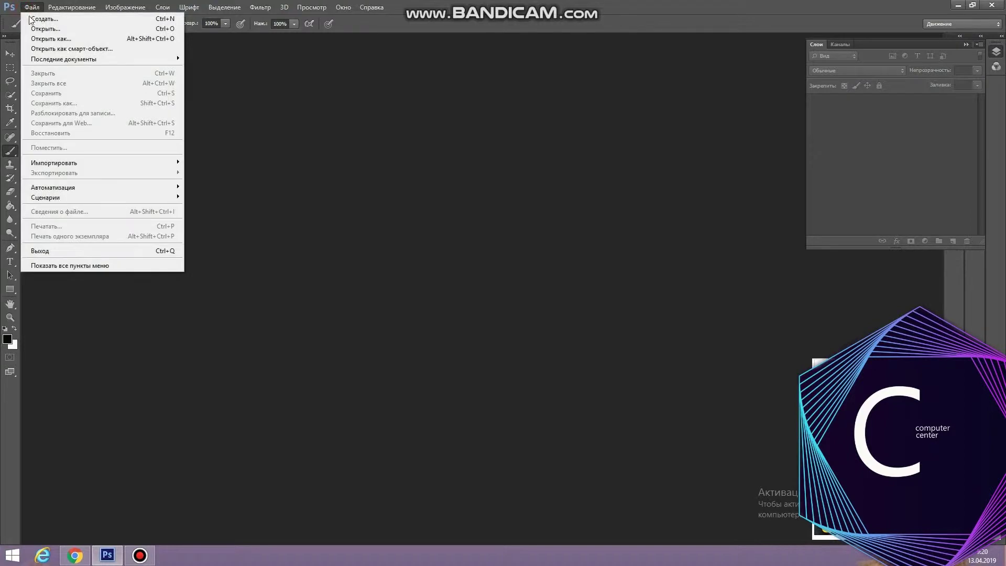
Step: Open the night bridge photo ji.JPG from the desktop and dock its floating document window
{"action": "left_click", "coordinate": [43, 29]}
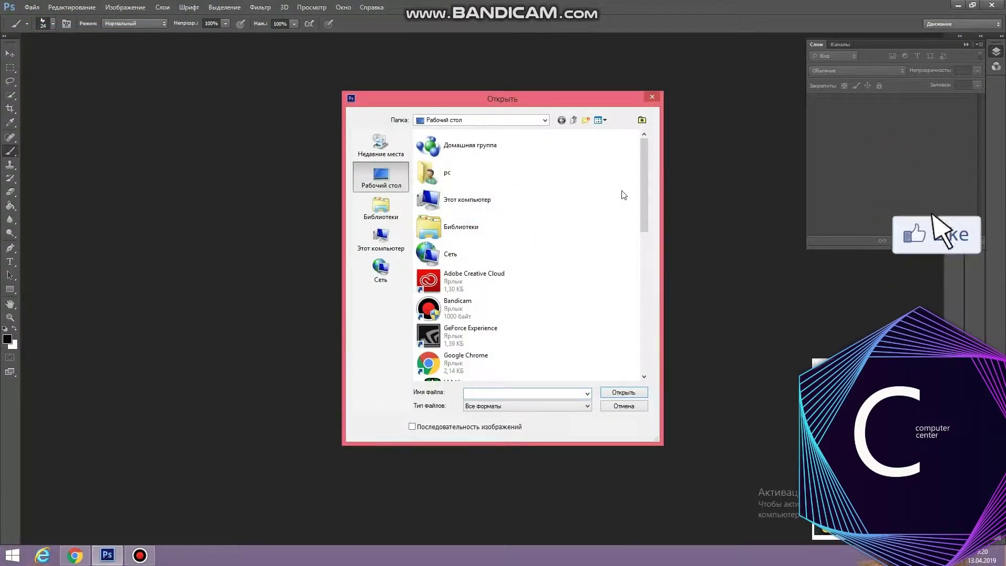
{"action": "left_click_drag", "start_coordinate": [643, 195], "coordinate": [653, 356]}
{"action": "double_click", "coordinate": [464, 287]}
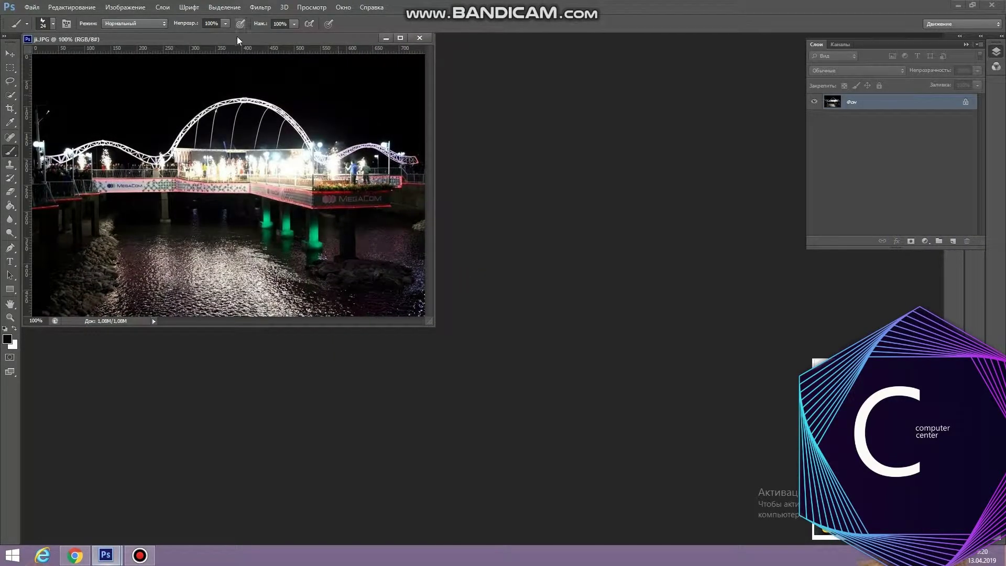
{"action": "mouse_move", "coordinate": [237, 36]}
{"action": "left_mouse_down"}
{"action": "mouse_move", "coordinate": [250, 45]}
{"action": "mouse_move", "coordinate": [244, 36]}
{"action": "left_mouse_up"}
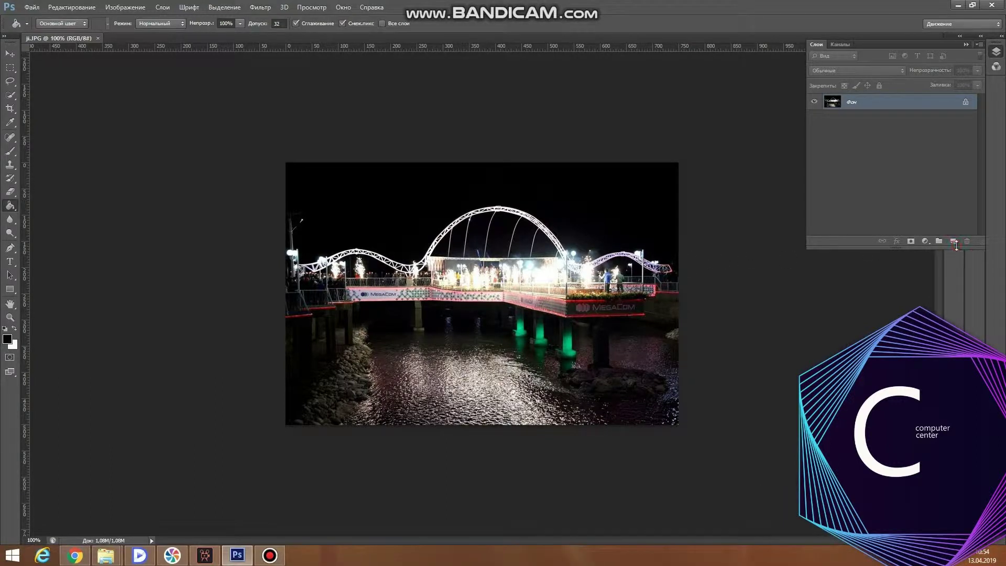
Step: Add a new layer above the photo and fill it with black
{"action": "left_click", "coordinate": [953, 242]}
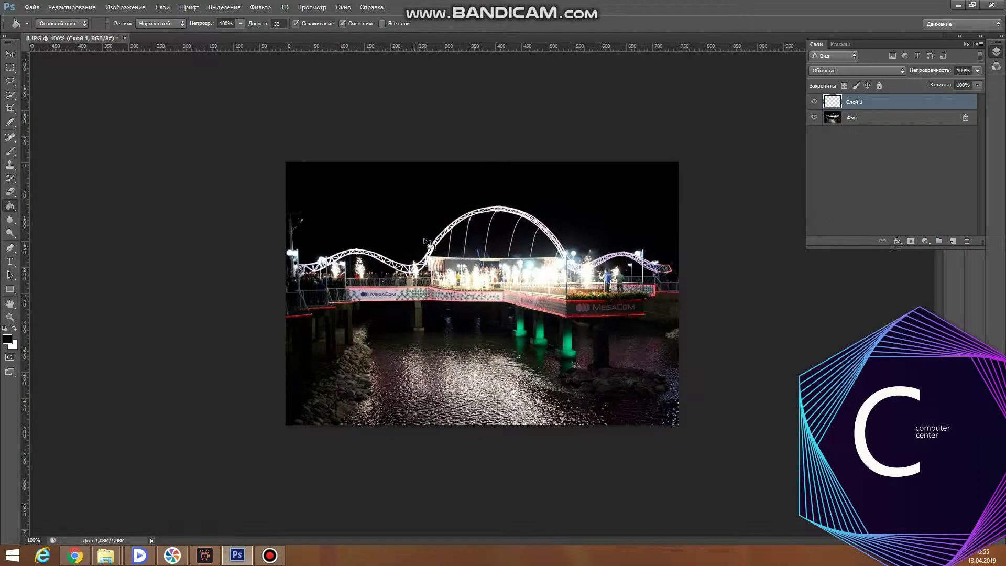
{"action": "left_click", "coordinate": [425, 241]}
{"action": "left_click", "coordinate": [458, 215]}
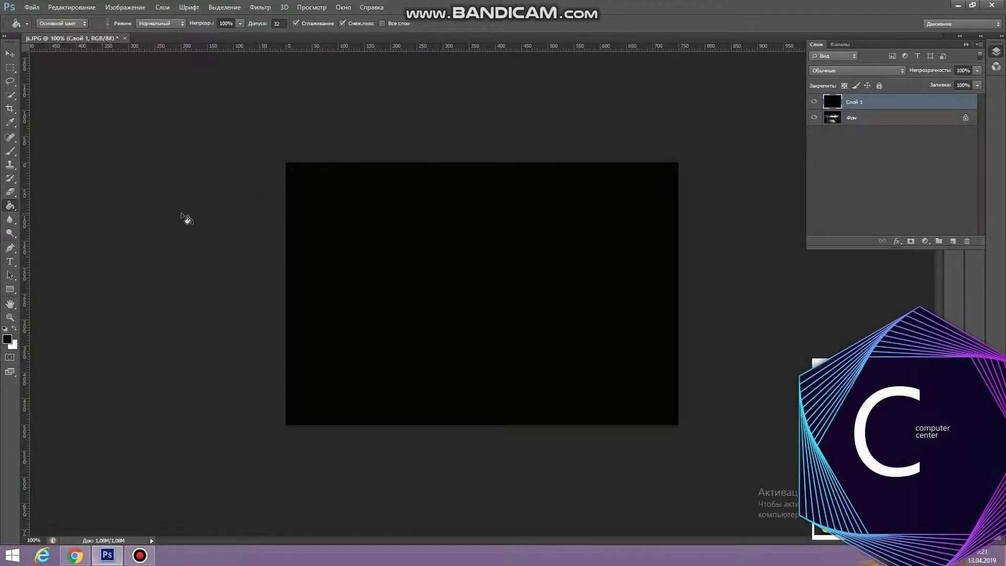
Step: Apply the Add Noise filter to the black layer at 47.15%, with Gaussian distribution and Monochromatic enabled
{"action": "left_click", "coordinate": [260, 7]}
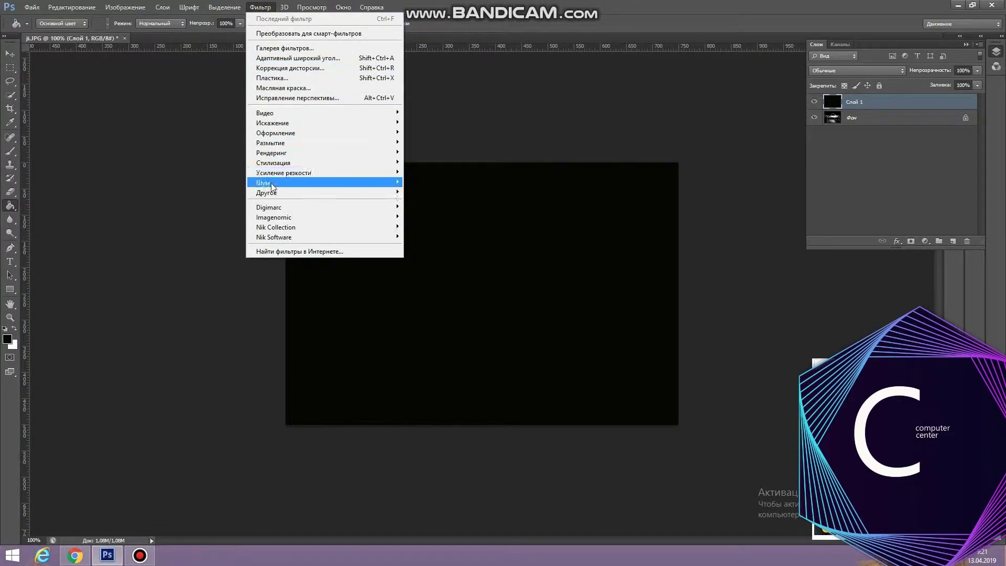
{"action": "mouse_move", "coordinate": [273, 182]}
{"action": "left_click", "coordinate": [435, 183]}
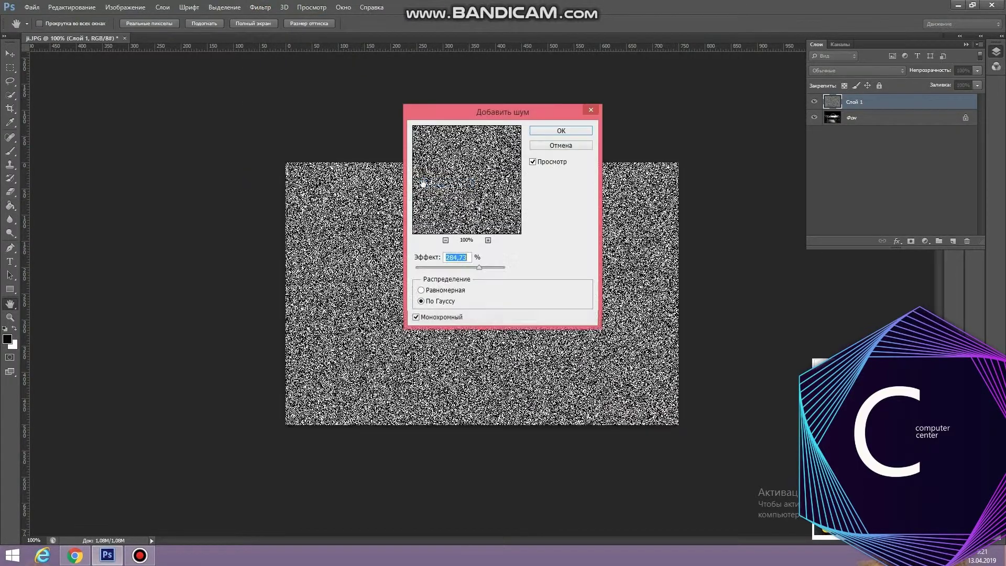
{"action": "left_click_drag", "start_coordinate": [479, 267], "coordinate": [476, 270]}
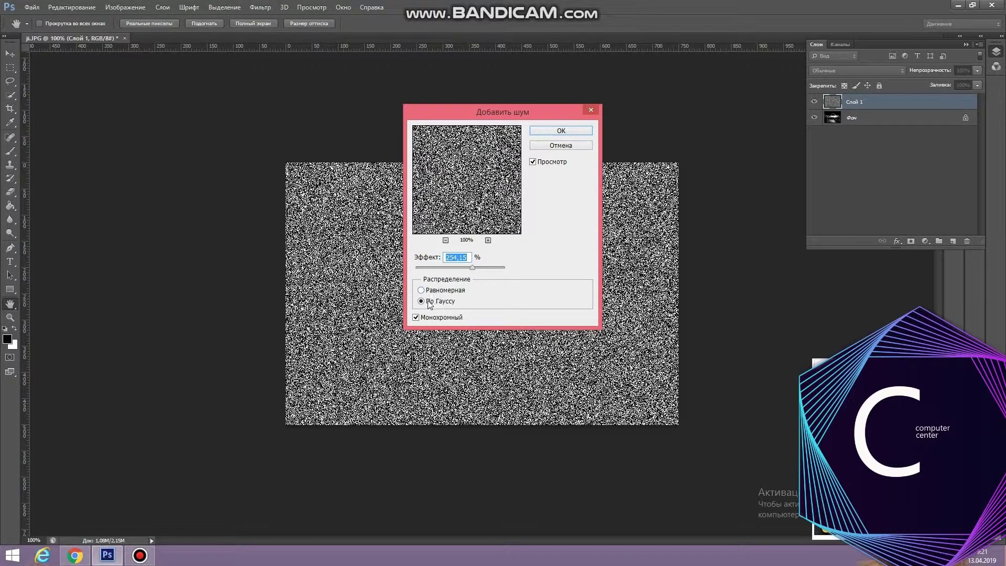
{"action": "left_click_drag", "start_coordinate": [465, 270], "coordinate": [426, 270]}
{"action": "left_click", "coordinate": [557, 131]}
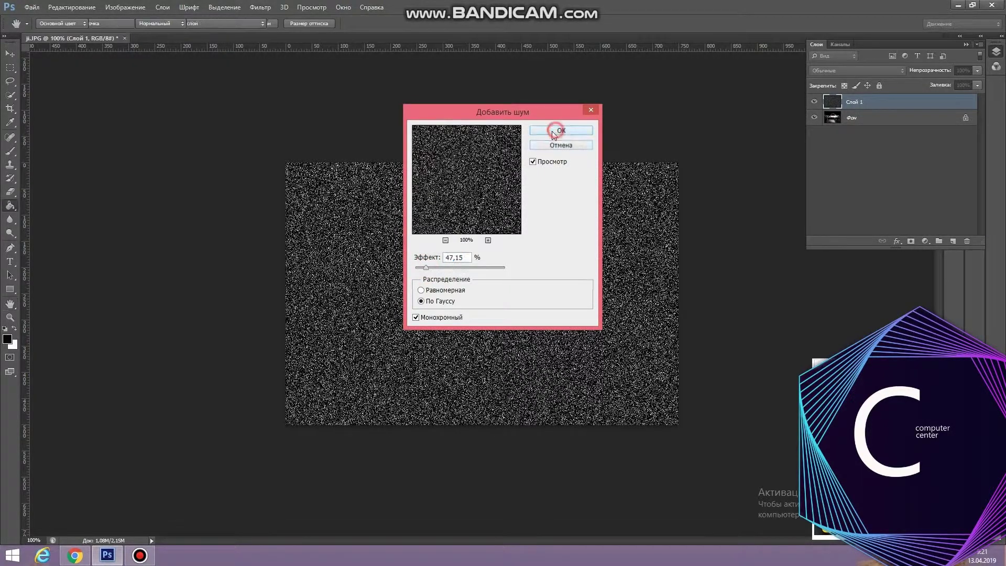
Step: Apply Motion Blur to the noise layer at a 62° angle and 35 pixels distance, and dismiss the browser notification
{"action": "left_click", "coordinate": [270, 9]}
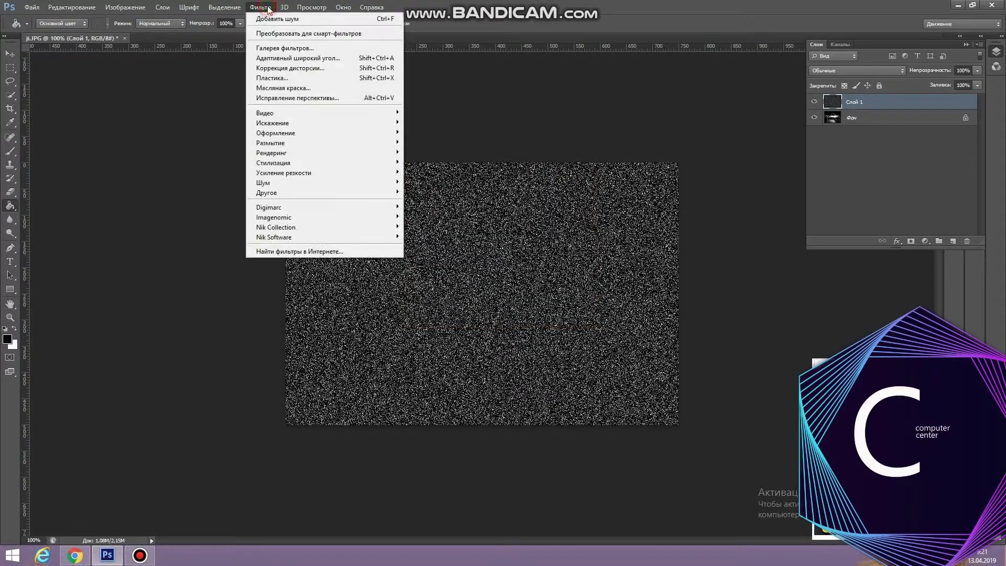
{"action": "mouse_move", "coordinate": [373, 144]}
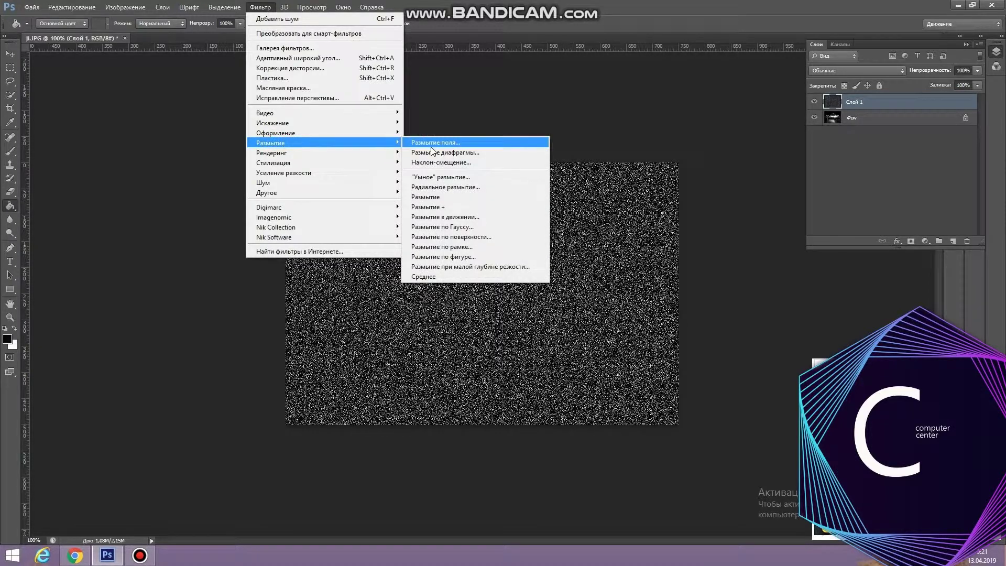
{"action": "left_click", "coordinate": [431, 217]}
{"action": "mouse_move", "coordinate": [505, 276]}
{"action": "left_mouse_down"}
{"action": "mouse_move", "coordinate": [498, 269]}
{"action": "mouse_move", "coordinate": [511, 259]}
{"action": "mouse_move", "coordinate": [499, 278]}
{"action": "left_mouse_up"}
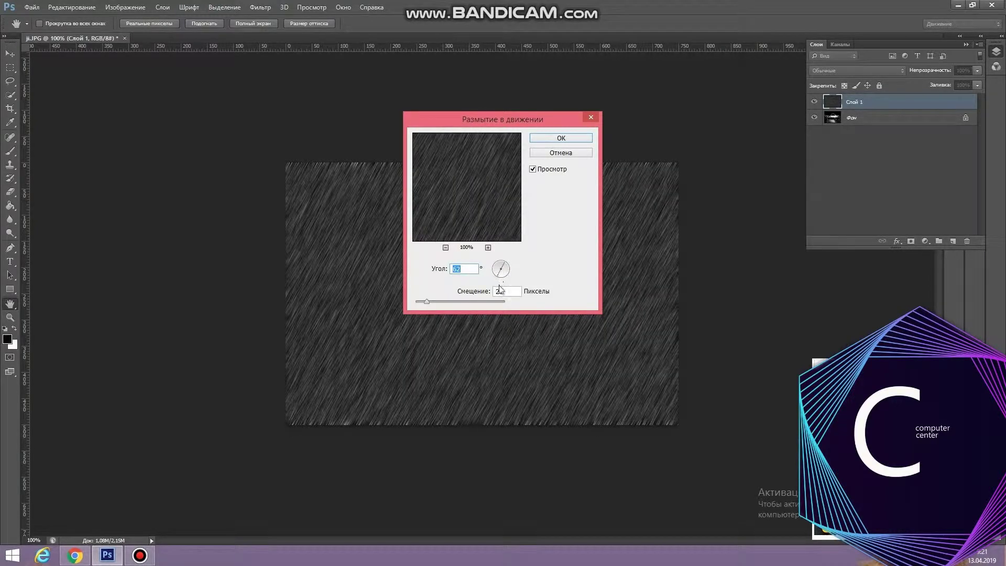
{"action": "mouse_move", "coordinate": [432, 305]}
{"action": "left_mouse_down"}
{"action": "mouse_move", "coordinate": [442, 303]}
{"action": "mouse_move", "coordinate": [433, 307]}
{"action": "left_mouse_up"}
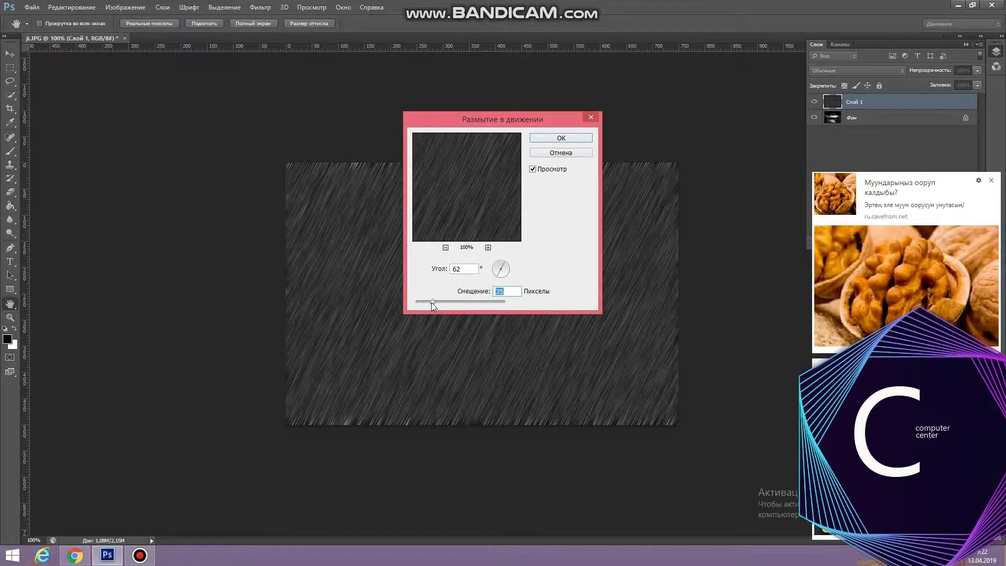
{"action": "left_click", "coordinate": [560, 138]}
{"action": "left_click", "coordinate": [992, 182]}
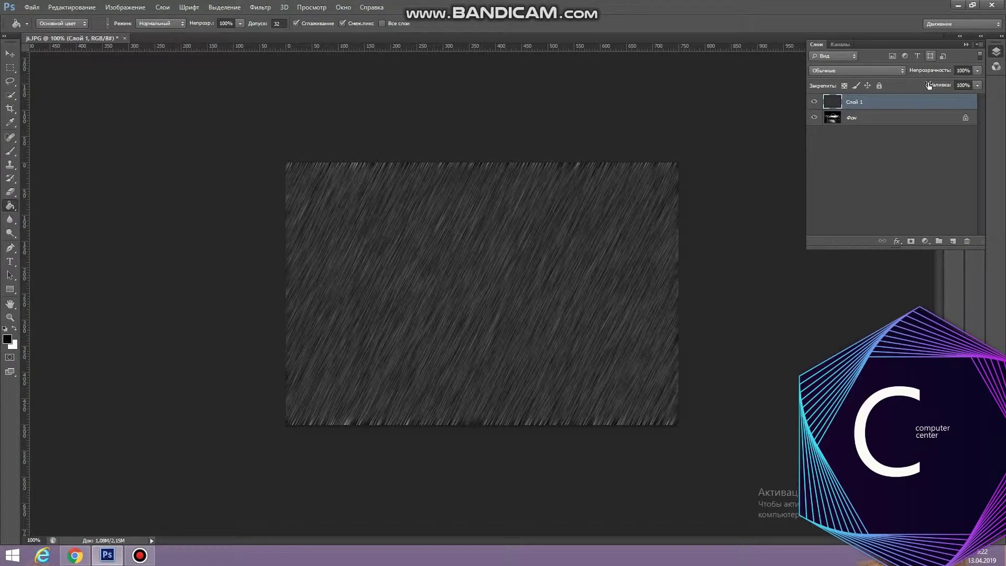
Step: Set the rain layer's blending mode to Screen (Экран) and duplicate the layer
{"action": "left_click", "coordinate": [897, 70]}
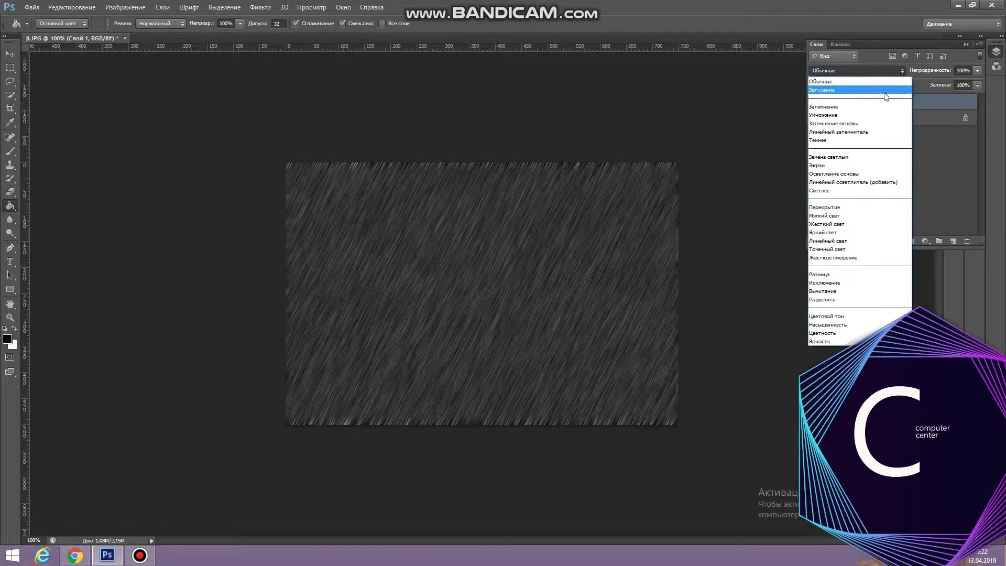
{"action": "left_click", "coordinate": [850, 165]}
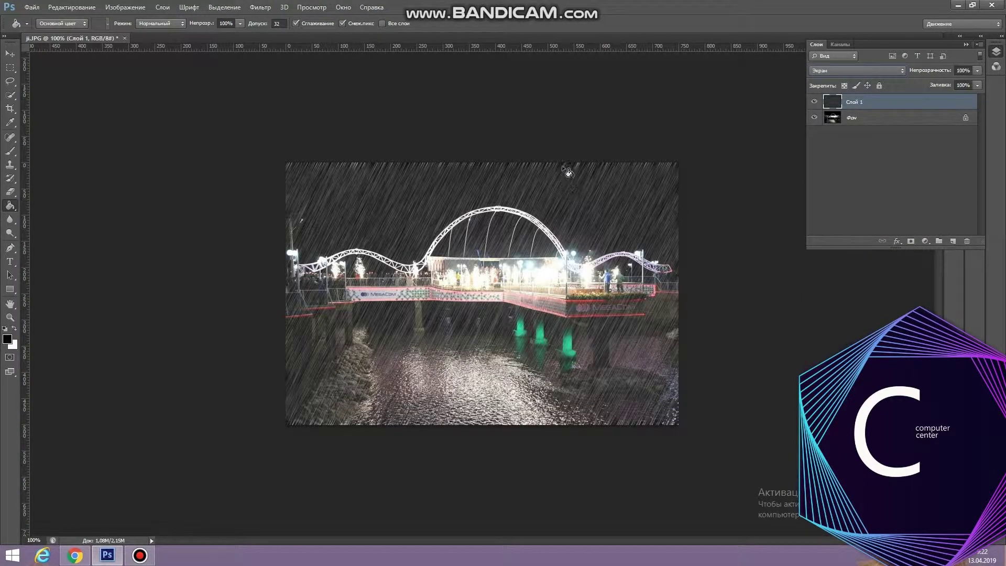
{"action": "left_click_drag", "start_coordinate": [898, 126], "coordinate": [953, 241]}
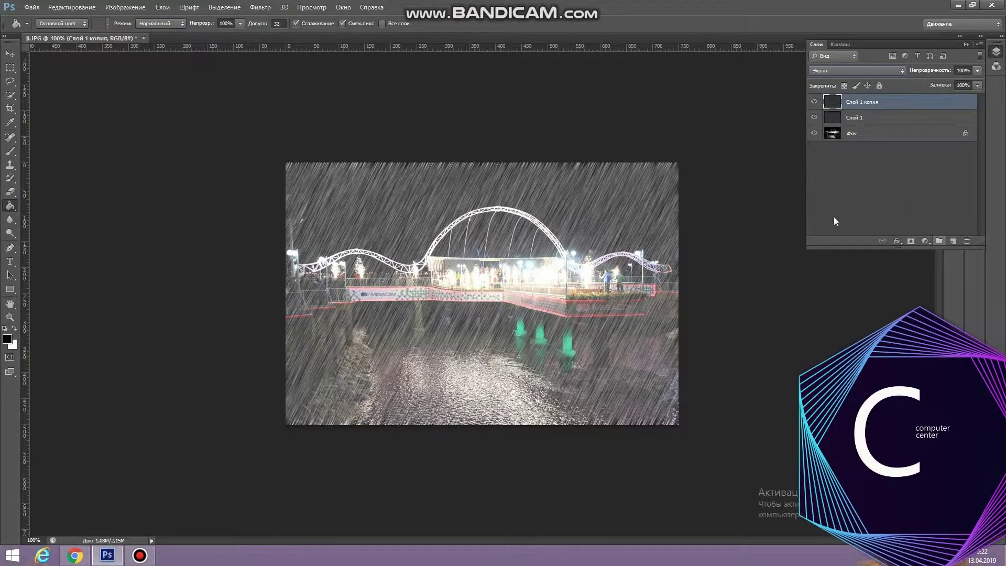
Step: Scale the lower rain layer, Слой 1, to about 107.6% wide and 107.2% high, and apply the transformation
{"action": "left_click", "coordinate": [844, 121]}
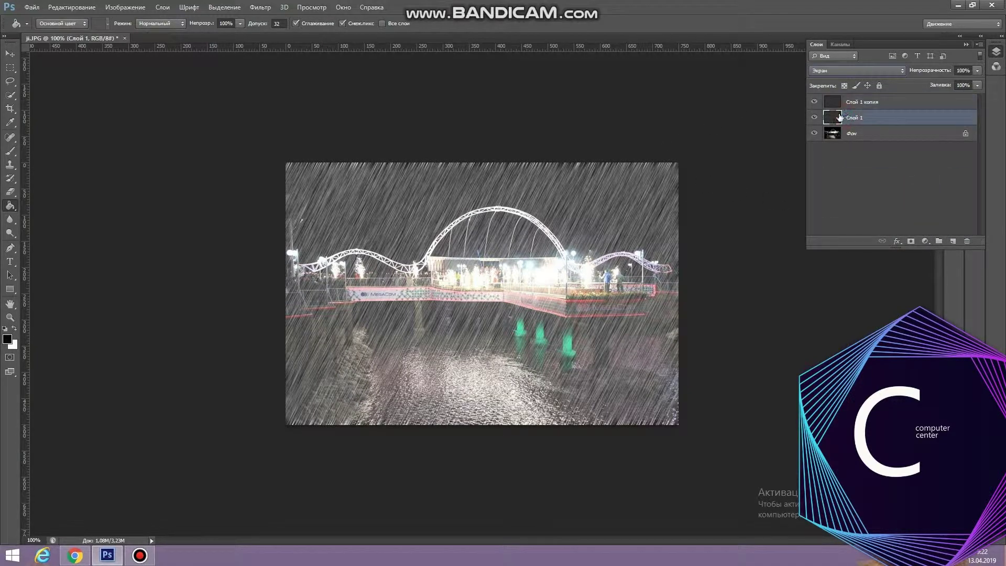
{"action": "key", "text": "ctrl+t"}
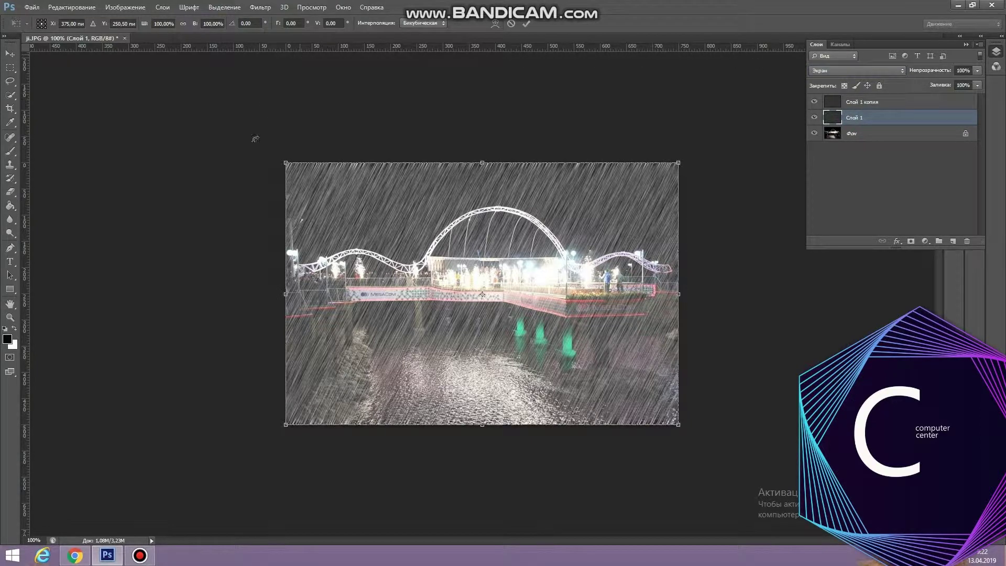
{"action": "left_click_drag", "start_coordinate": [287, 164], "coordinate": [272, 154]}
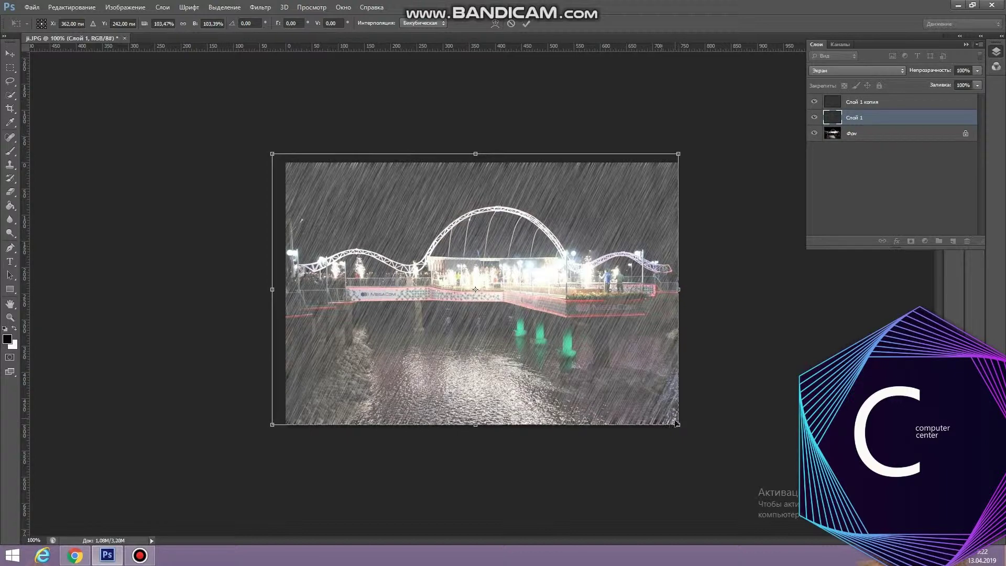
{"action": "left_click_drag", "start_coordinate": [679, 424], "coordinate": [696, 435]}
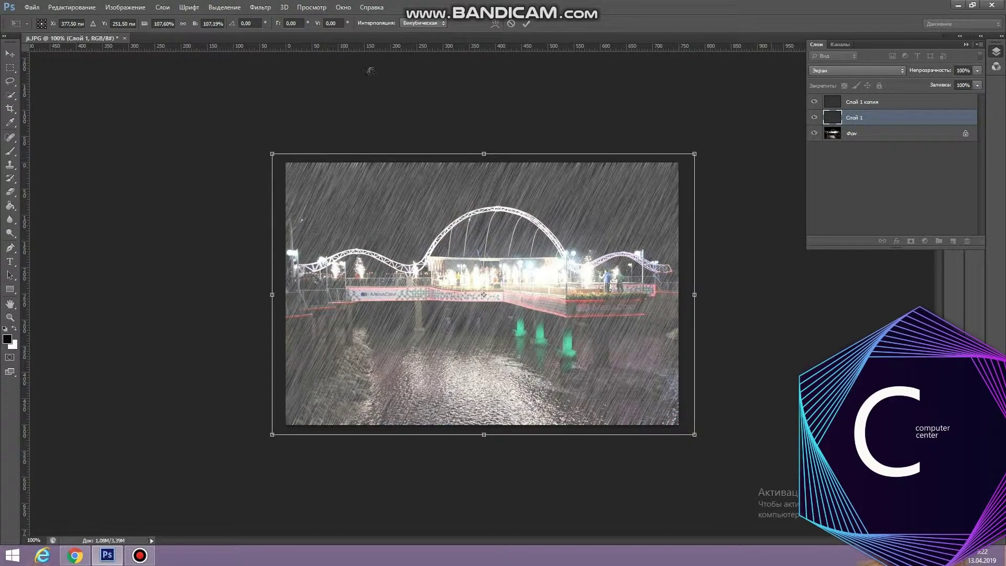
{"action": "left_click", "coordinate": [3, 55]}
{"action": "left_click", "coordinate": [419, 209]}
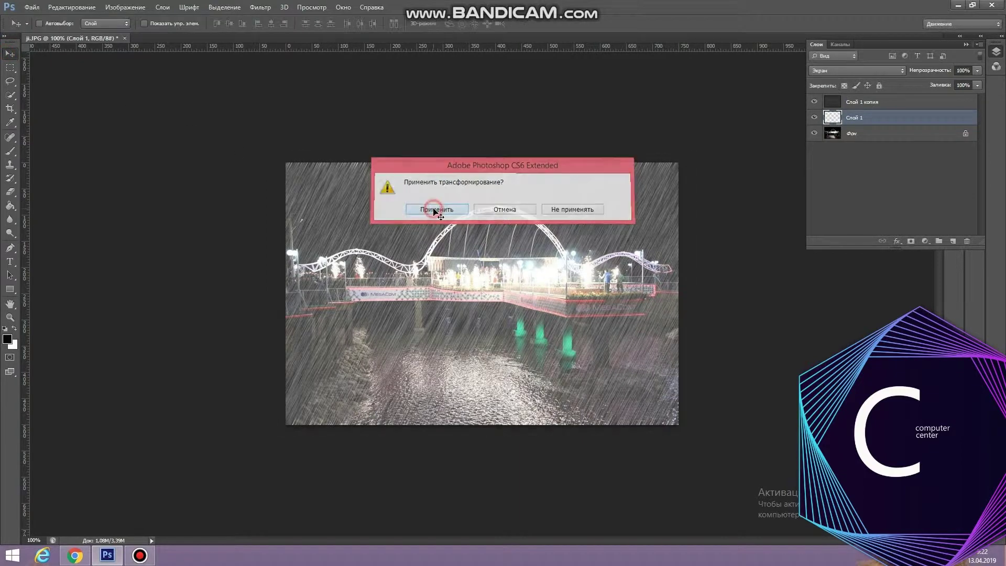
Step: Scale the copied rain layer to about 107.6% by 110.6%, shift it slightly left, and apply the transformation
{"action": "left_click", "coordinate": [854, 102]}
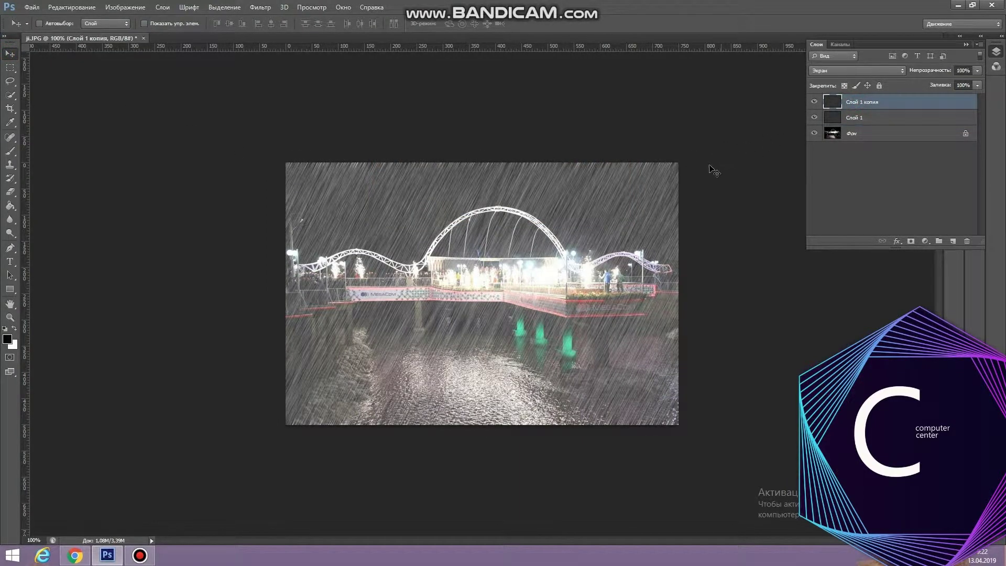
{"action": "key", "text": "ctrl+t"}
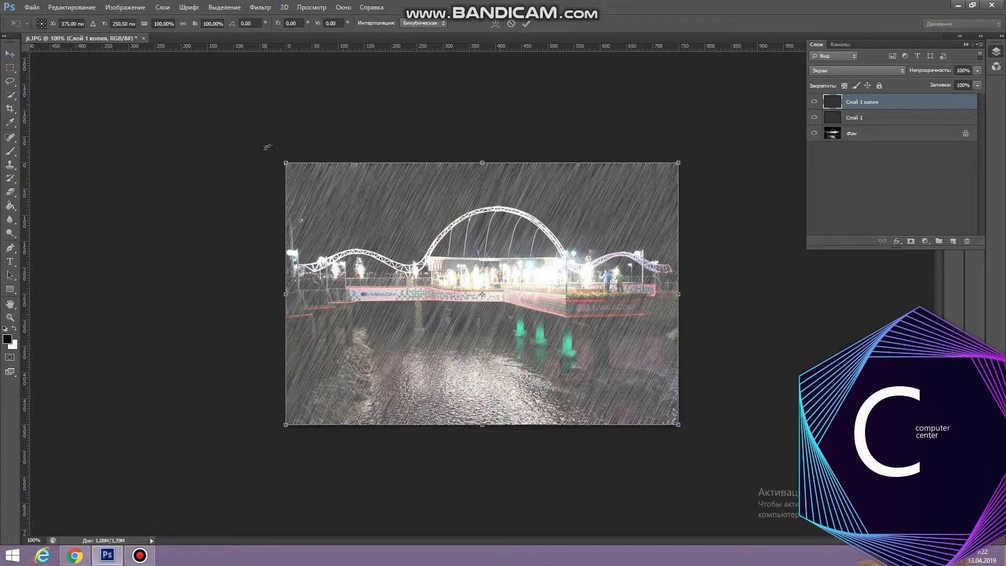
{"action": "left_click_drag", "start_coordinate": [284, 163], "coordinate": [272, 145]}
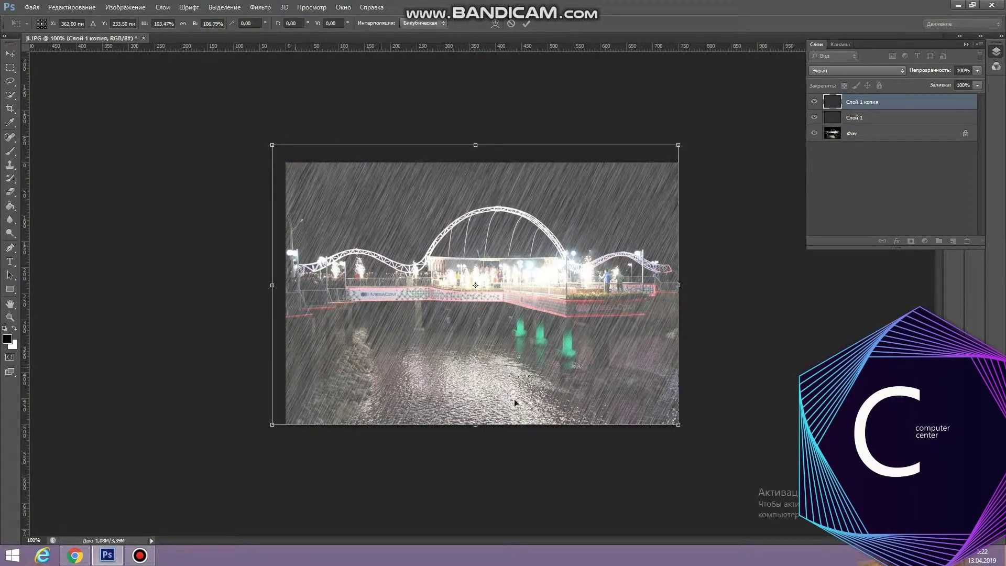
{"action": "left_click_drag", "start_coordinate": [679, 424], "coordinate": [694, 435]}
{"action": "left_click_drag", "start_coordinate": [590, 340], "coordinate": [582, 340]}
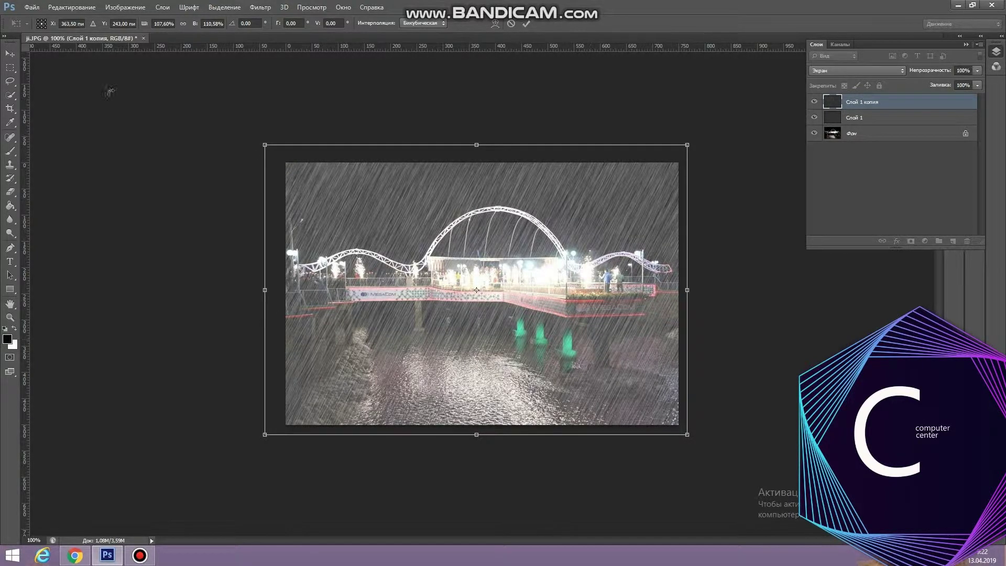
{"action": "left_click", "coordinate": [10, 53]}
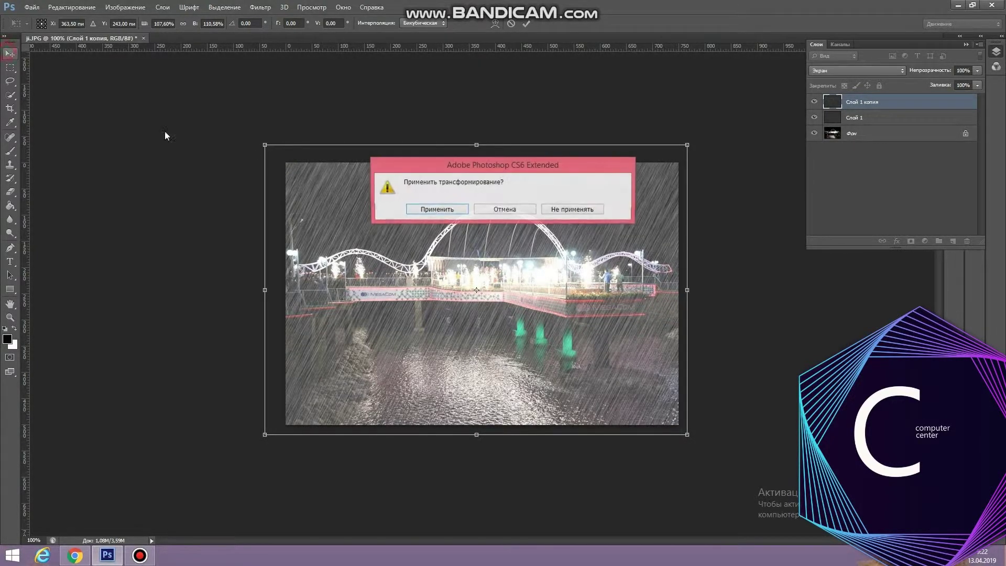
{"action": "left_click", "coordinate": [439, 209]}
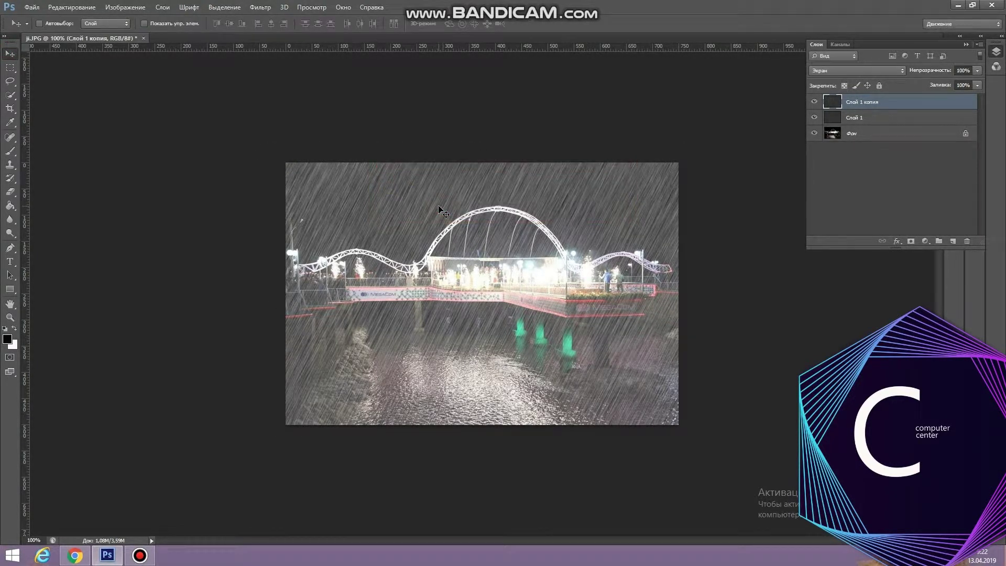
Step: Show the Timeline, create a video timeline and convert it to a frame animation
{"action": "left_click", "coordinate": [345, 8]}
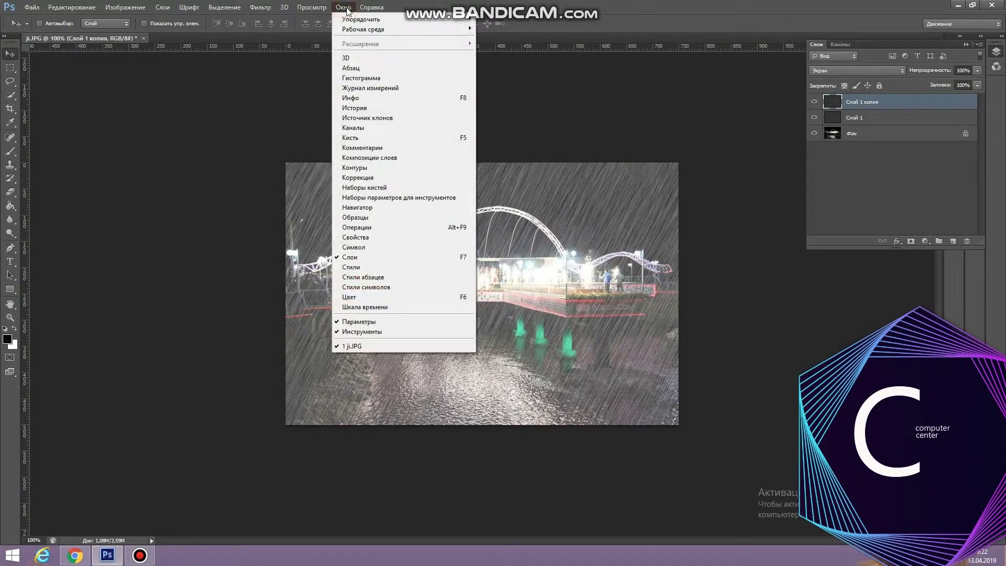
{"action": "left_click", "coordinate": [370, 306]}
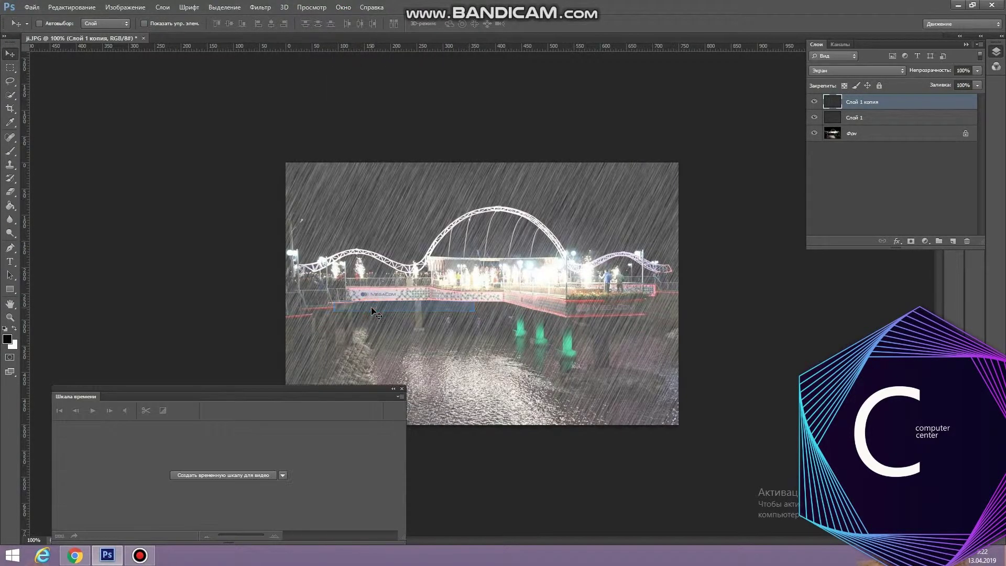
{"action": "left_click", "coordinate": [229, 475]}
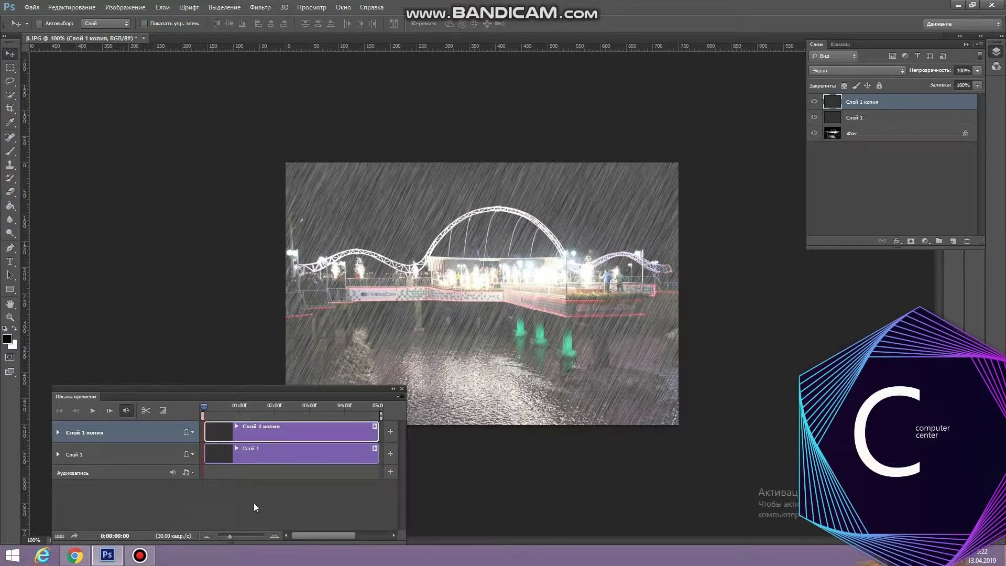
{"action": "left_click", "coordinate": [62, 538]}
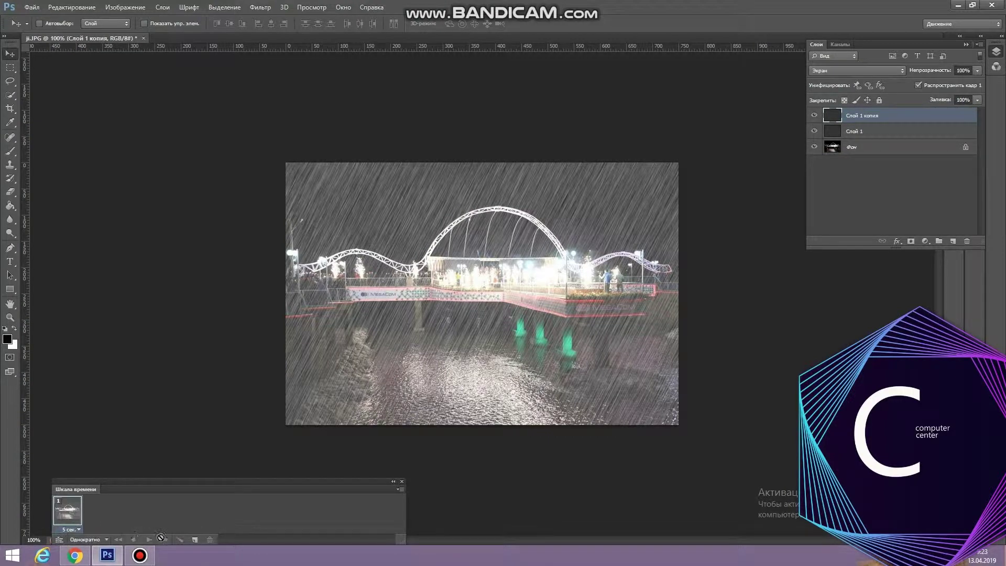
Step: Add two more frames to the animation and hide the layer Слой 1 in the first frame
{"action": "left_click", "coordinate": [195, 539]}
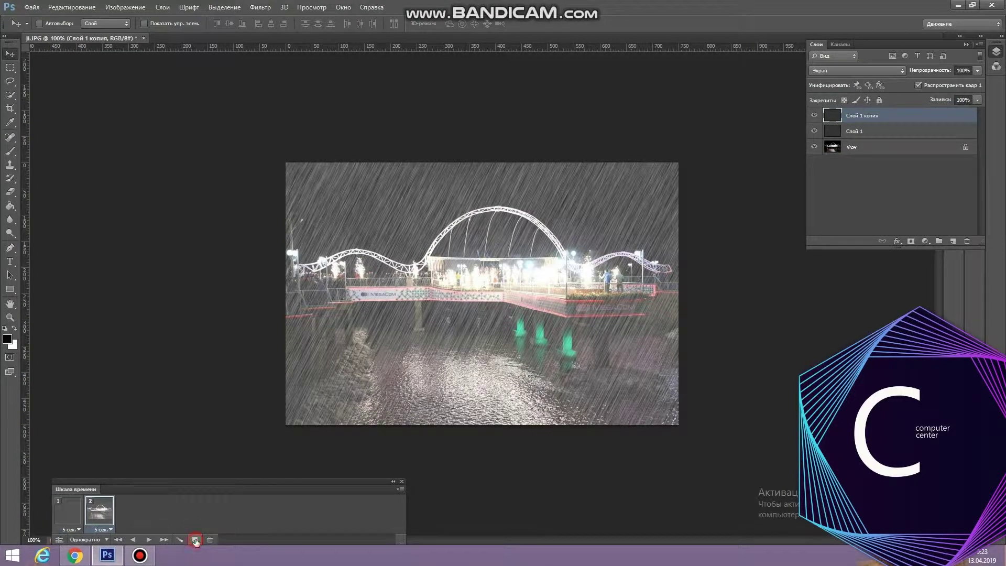
{"action": "left_click", "coordinate": [195, 540]}
{"action": "left_click", "coordinate": [66, 504]}
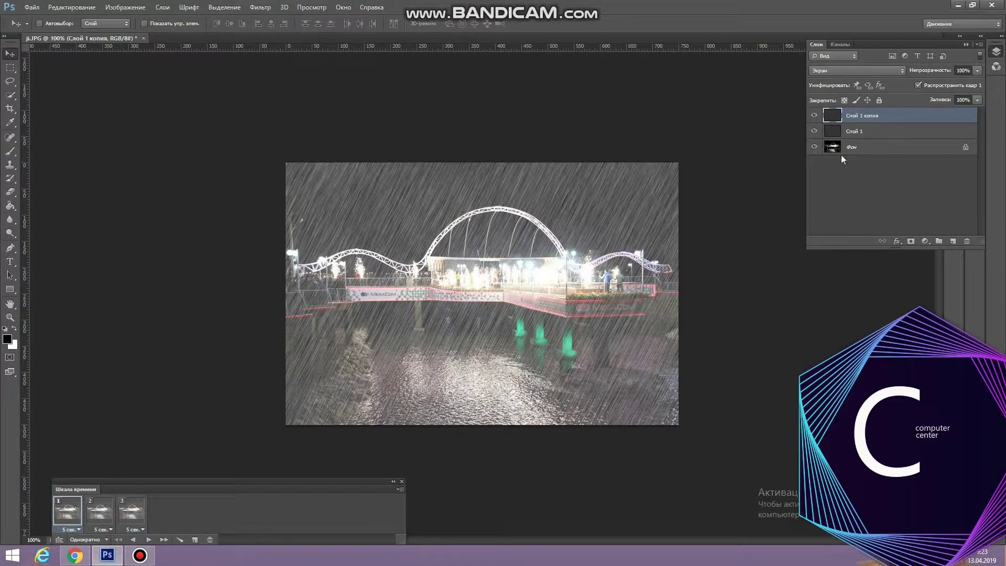
{"action": "left_click", "coordinate": [815, 131]}
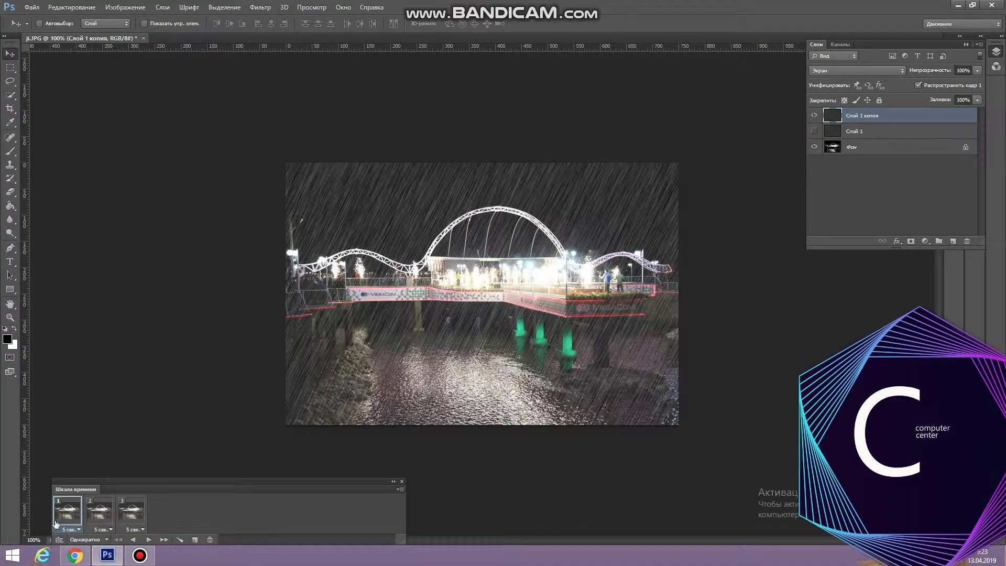
Step: In the second animation frame, show the layer Слой 1 and hide Слой 1 копия
{"action": "left_click", "coordinate": [104, 517]}
{"action": "left_click", "coordinate": [815, 131]}
{"action": "left_click", "coordinate": [814, 116]}
{"action": "left_click", "coordinate": [143, 518]}
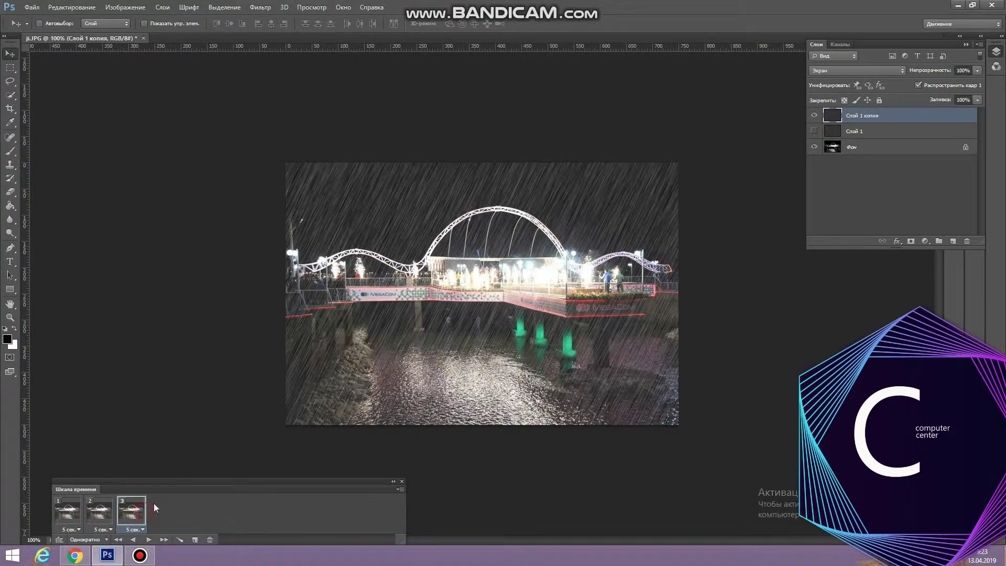
{"action": "left_click", "coordinate": [814, 116]}
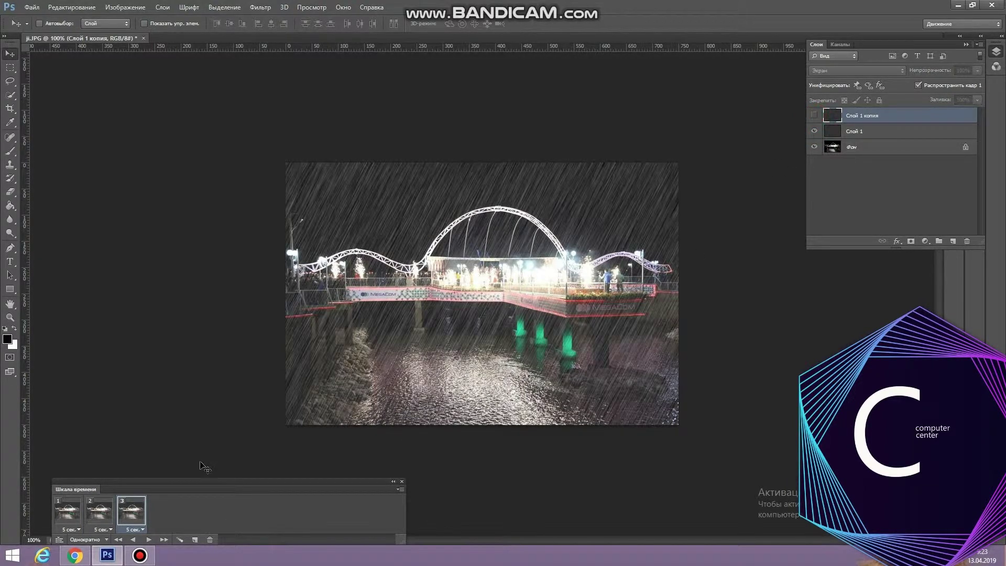
{"action": "left_click", "coordinate": [64, 517]}
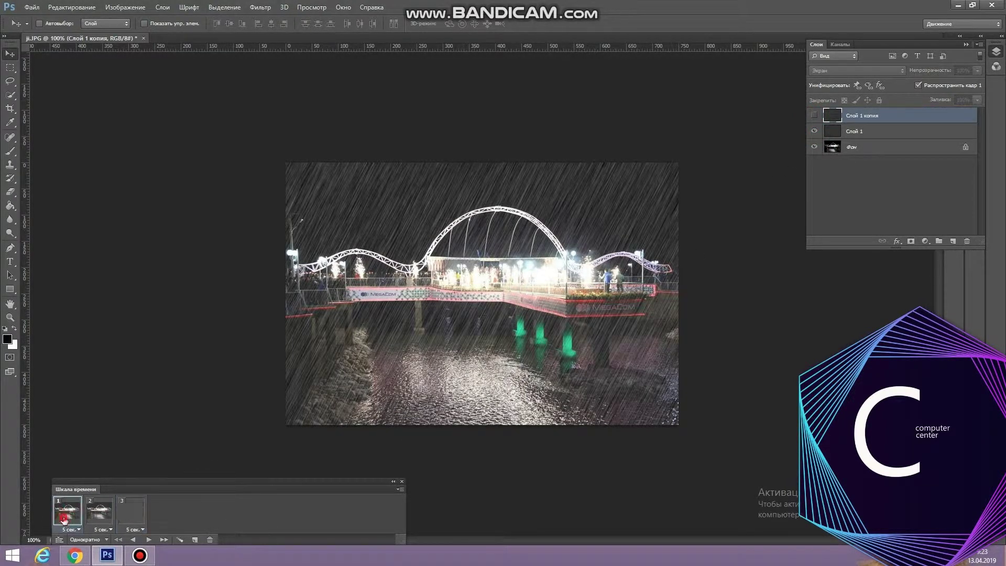
{"action": "left_click", "coordinate": [99, 518]}
Step: In the third animation frame, hide the layer Слой 1 and show Слой 1 копия
{"action": "left_click", "coordinate": [137, 514]}
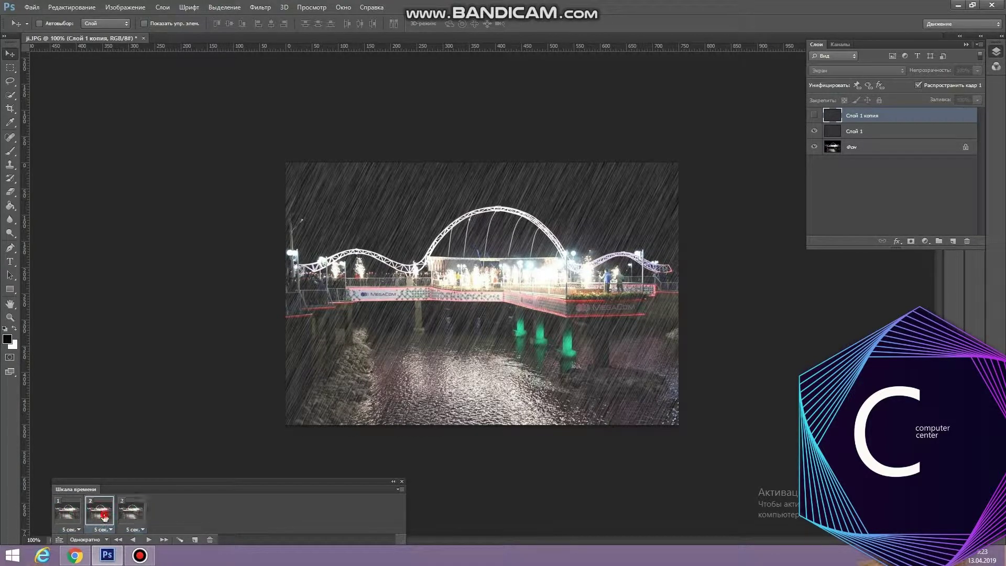
{"action": "left_click", "coordinate": [814, 131]}
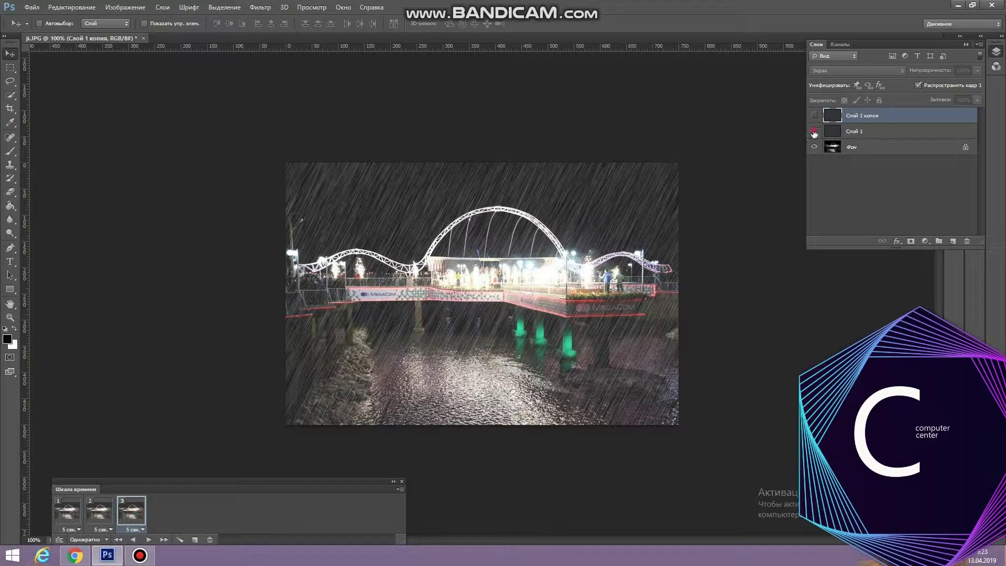
{"action": "left_click", "coordinate": [814, 115]}
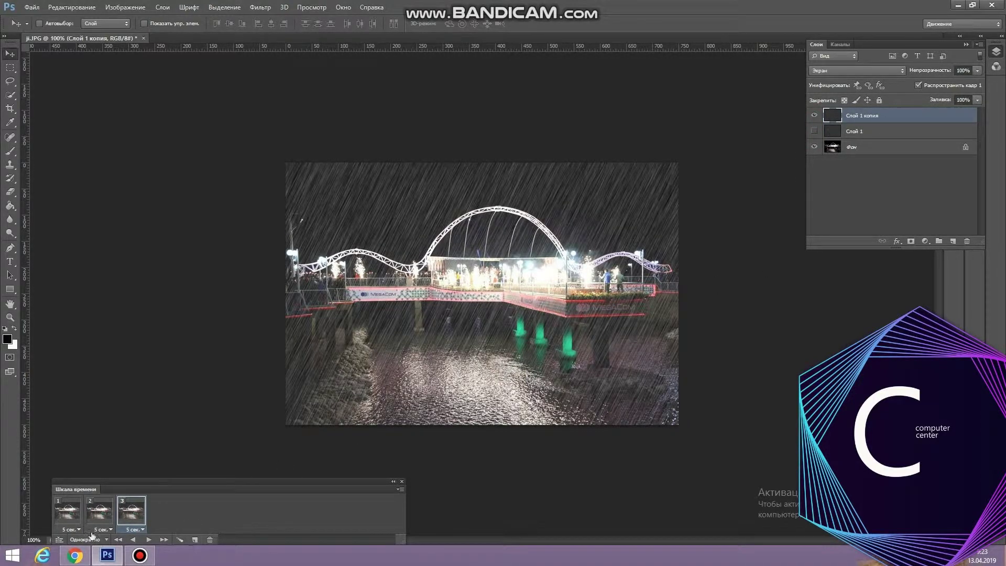
Step: Set the delay of all three animation frames to 0,1 seconds
{"action": "left_click", "coordinate": [75, 529]}
{"action": "left_click", "coordinate": [76, 440]}
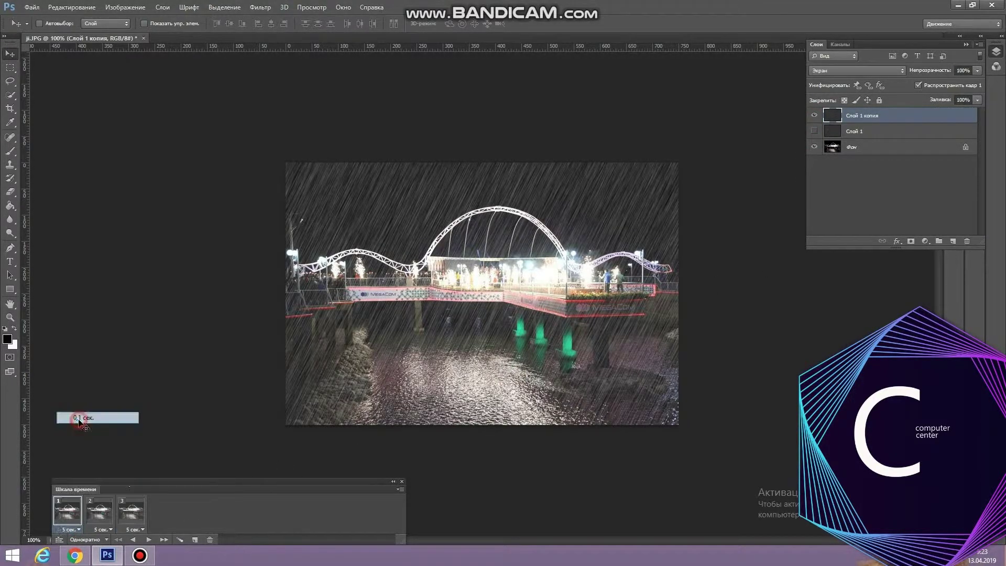
{"action": "left_click", "coordinate": [101, 530]}
{"action": "left_click", "coordinate": [107, 418]}
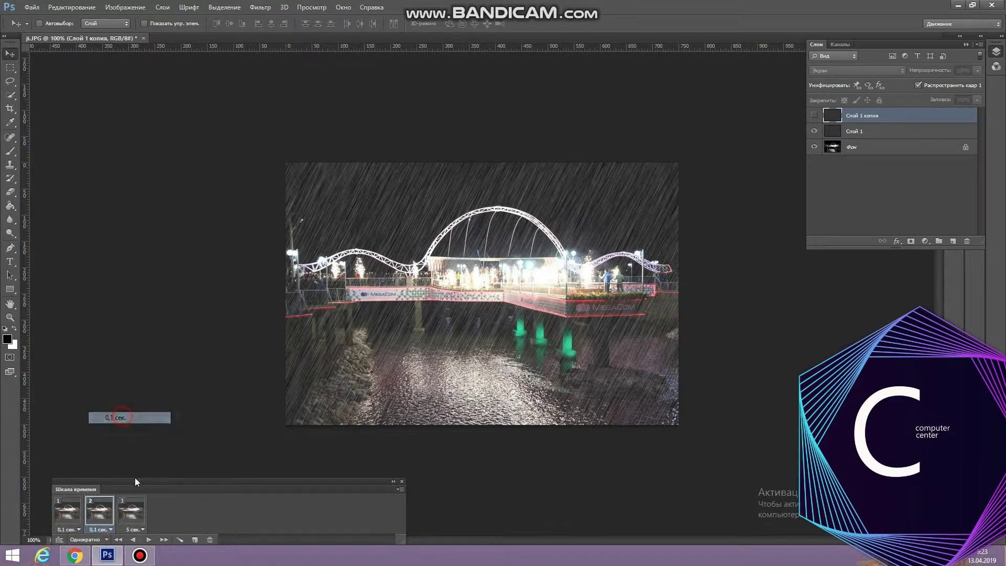
{"action": "left_click", "coordinate": [132, 529]}
{"action": "left_click", "coordinate": [140, 414]}
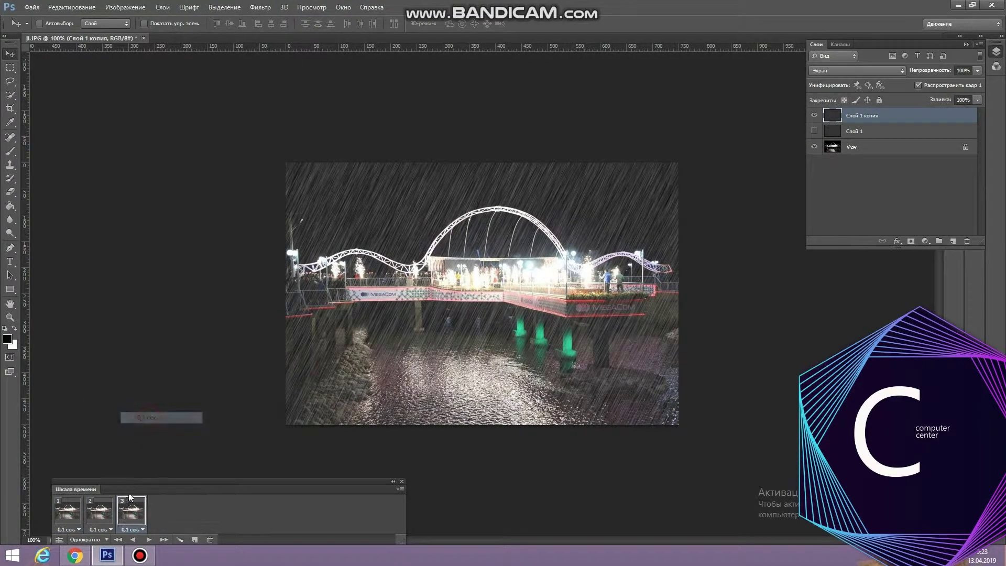
Step: Set the animation's looping to Постоянно, play it as a preview and stop the playback
{"action": "left_click", "coordinate": [99, 541]}
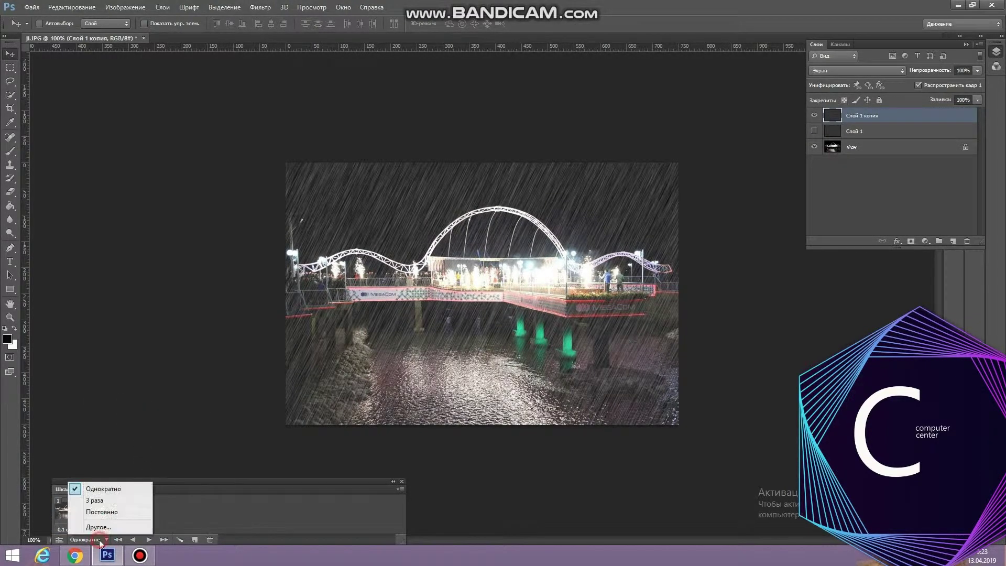
{"action": "left_click", "coordinate": [104, 512]}
{"action": "left_click", "coordinate": [150, 540]}
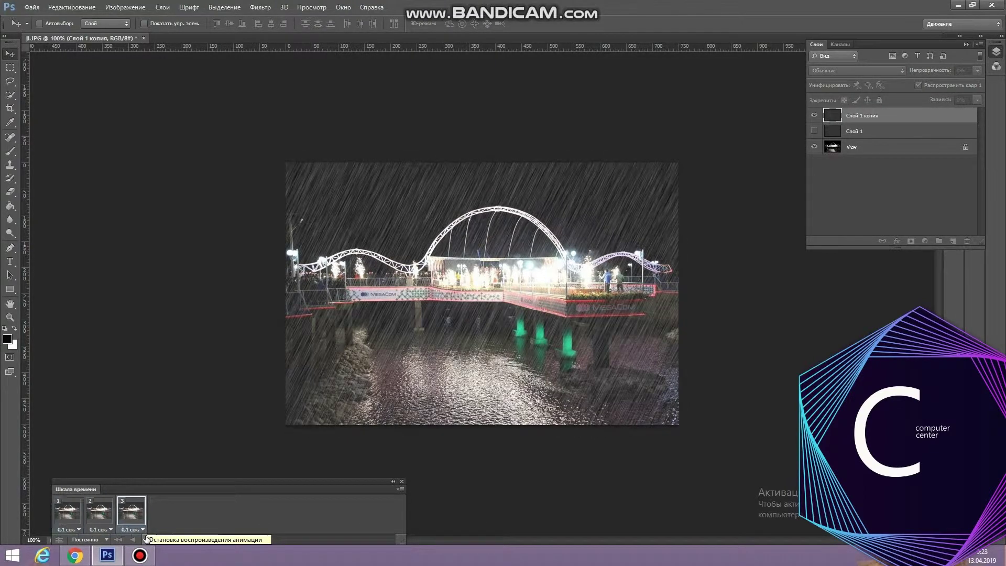
{"action": "left_click", "coordinate": [149, 540]}
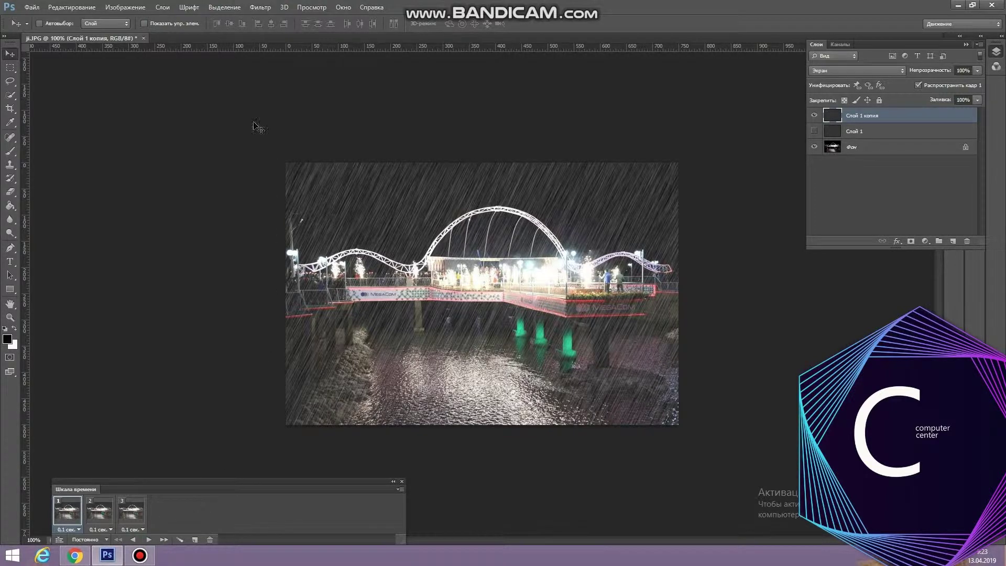
Step: In Save for Web, choose the preset GIF 64 без дизеринга and accept the export settings with Готово
{"action": "left_click", "coordinate": [40, 8]}
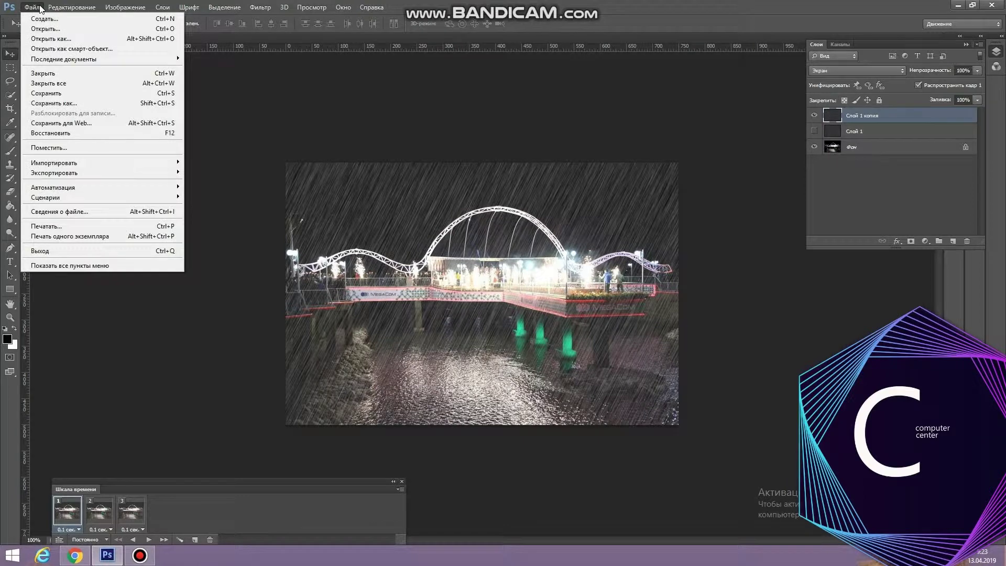
{"action": "left_click", "coordinate": [61, 123]}
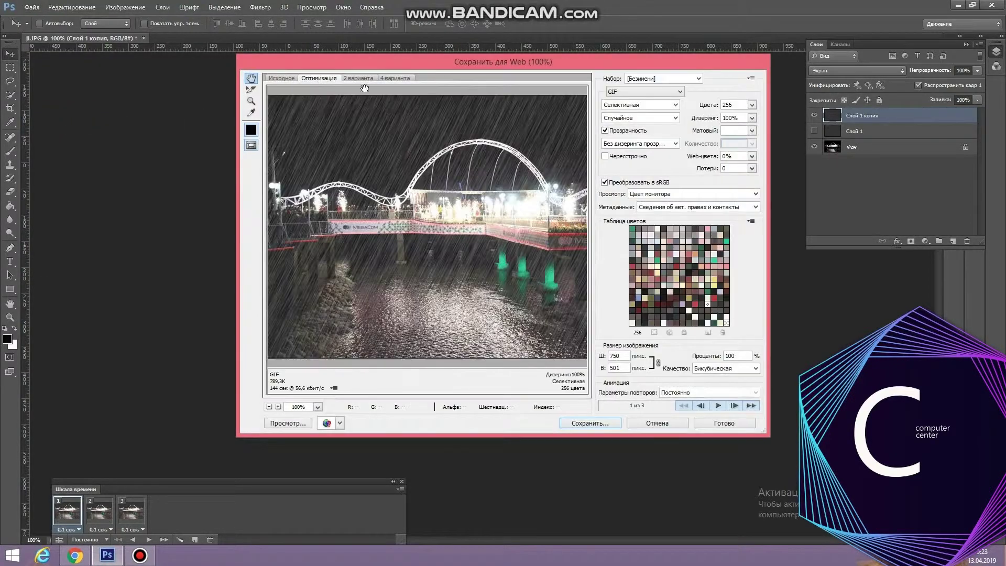
{"action": "left_click", "coordinate": [661, 79]}
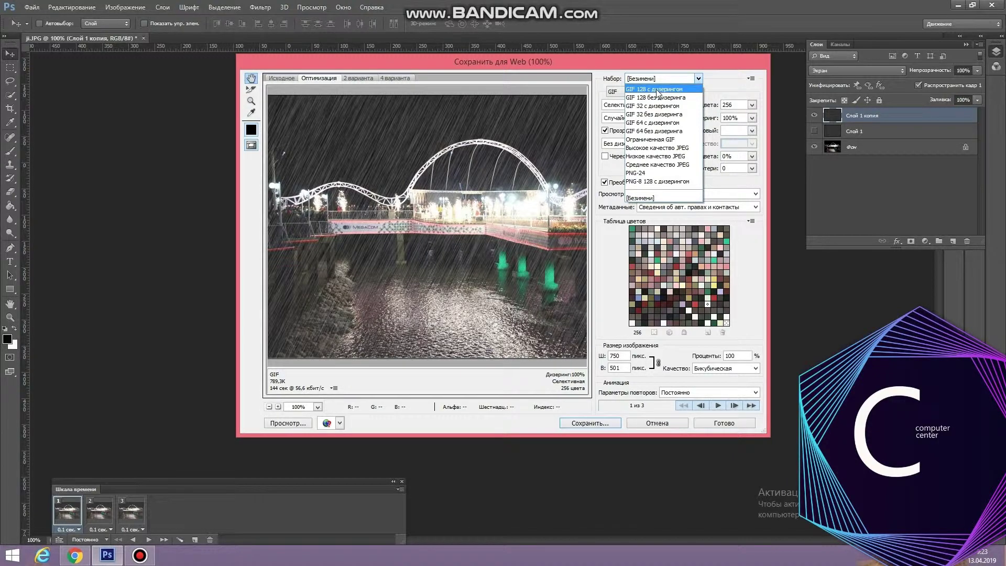
{"action": "left_click", "coordinate": [656, 131]}
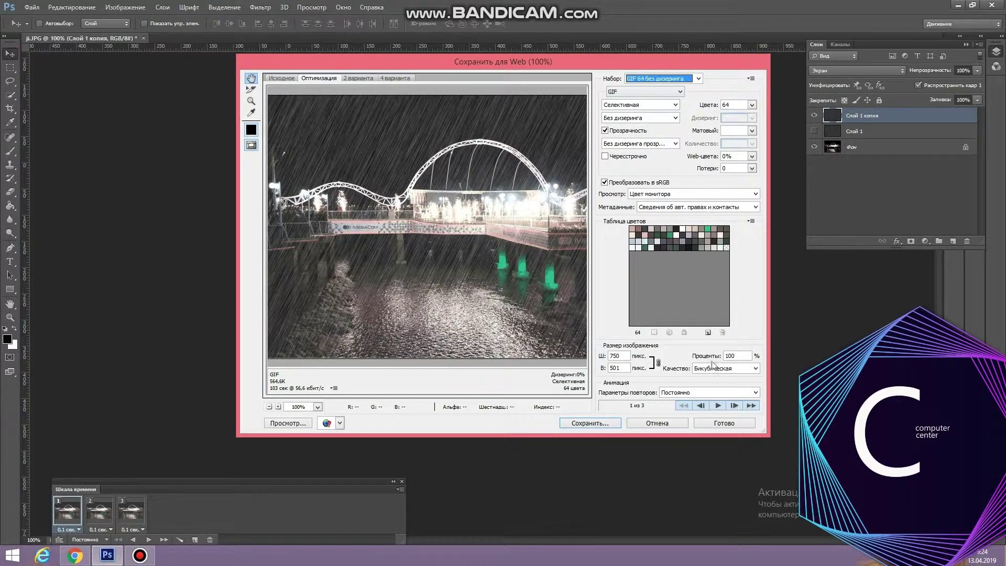
{"action": "left_click", "coordinate": [721, 425]}
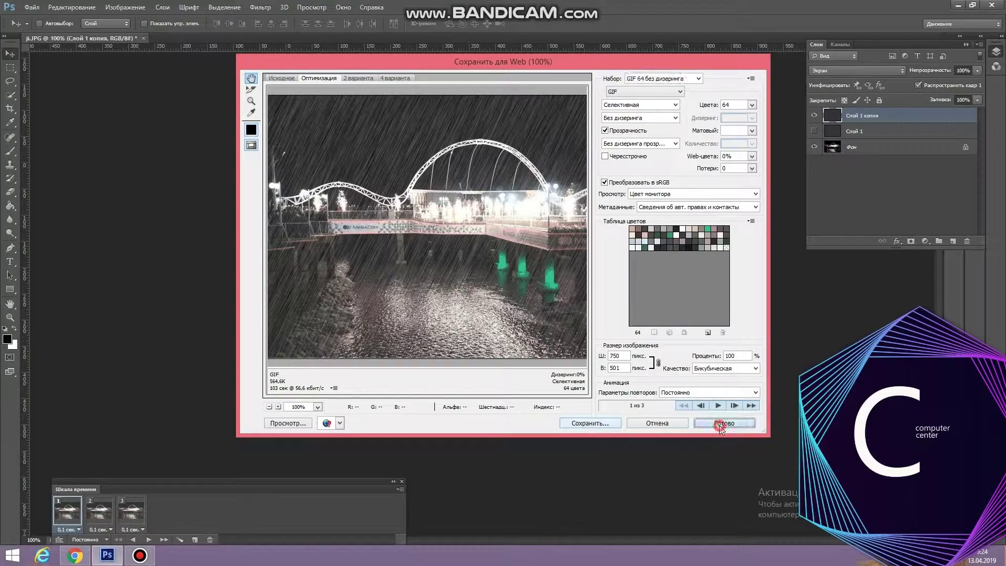
Step: Minimize the Photoshop window and the browser window behind it
{"action": "left_click", "coordinate": [958, 5]}
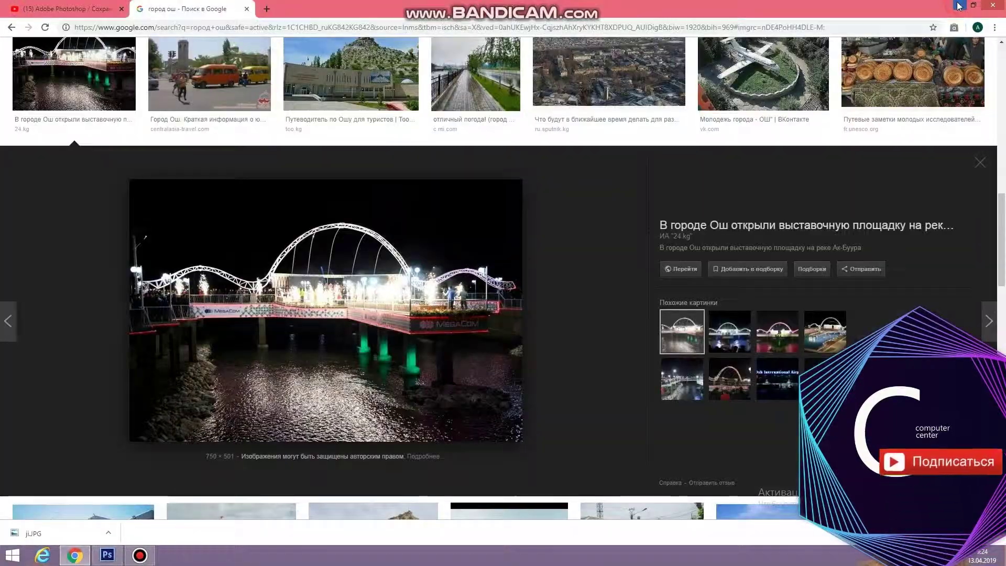
{"action": "left_click", "coordinate": [958, 6]}
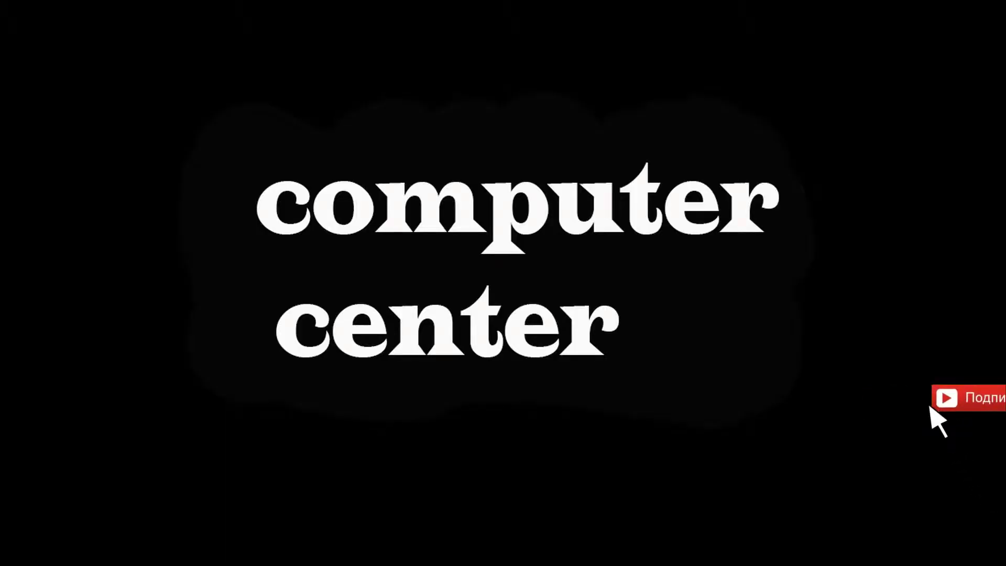